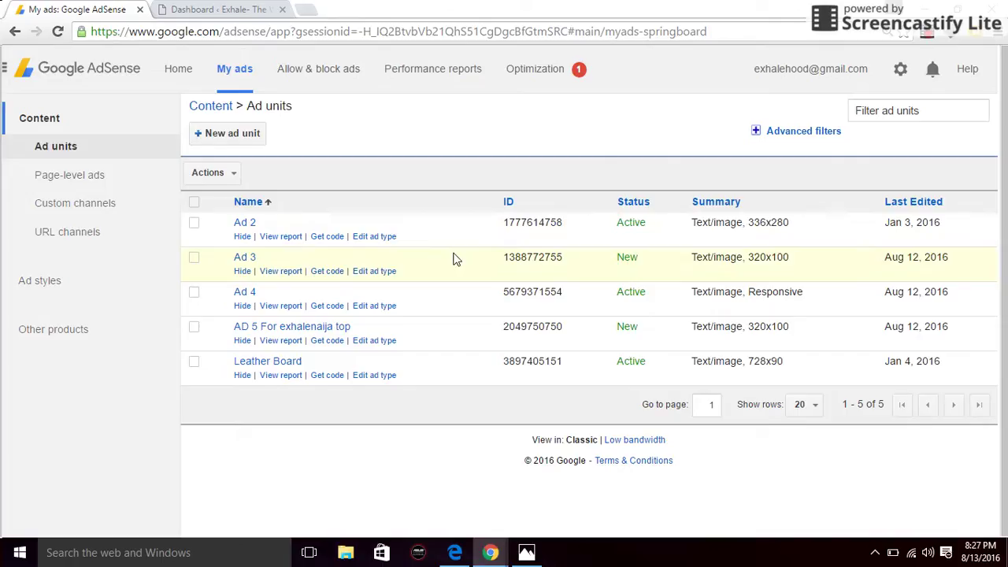
Begin a new ad unit from the list of five existing AdSense ad units
{"action": "left_click", "coordinate": [227, 135]}
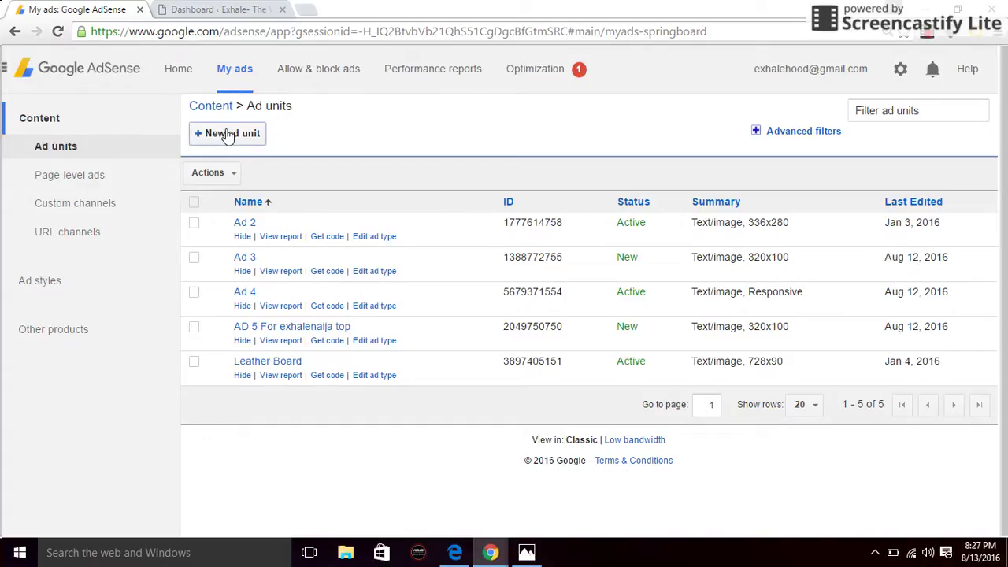
Load the new ad unit form and pick the Responsive size from the Recommended sizes
{"action": "left_click", "coordinate": [227, 135]}
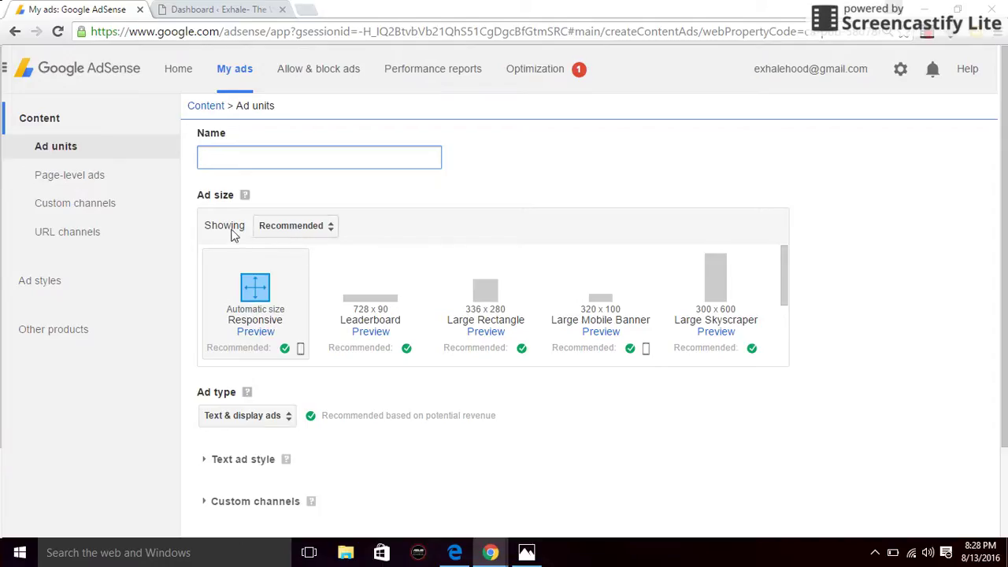
{"action": "left_click", "coordinate": [288, 228]}
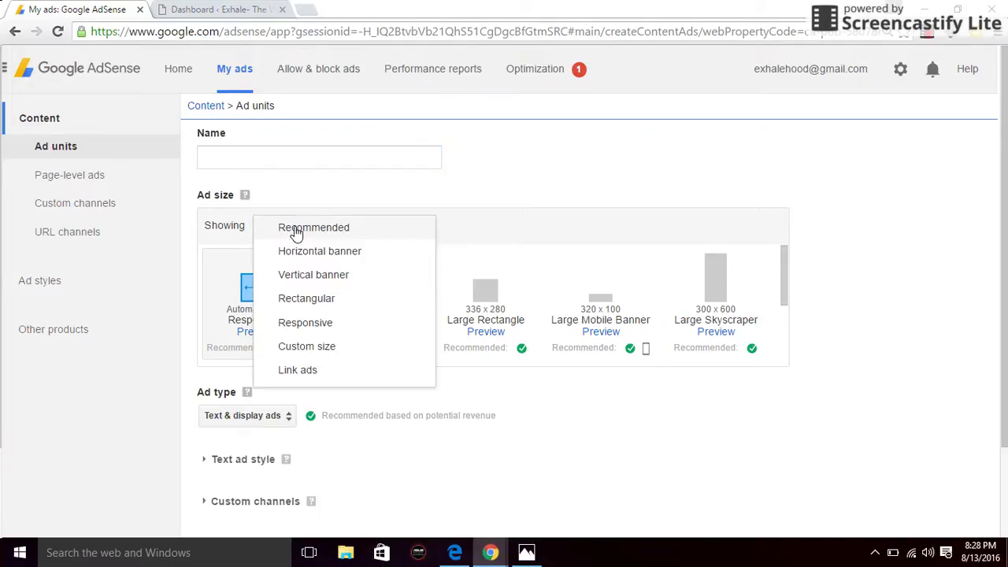
{"action": "left_click", "coordinate": [292, 229]}
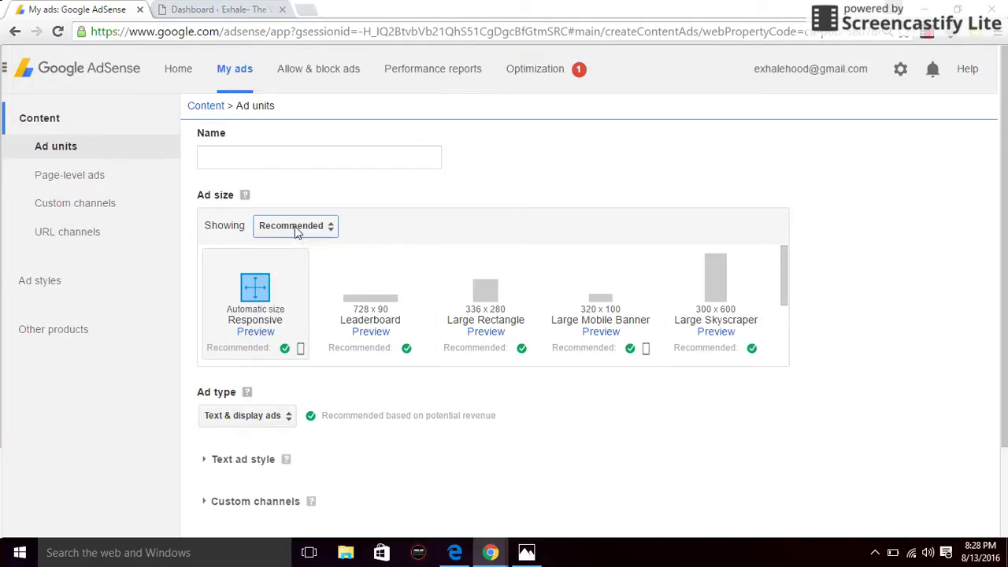
{"action": "left_click", "coordinate": [281, 291]}
Expand the text ad style options and choose the Default style
{"action": "scroll", "coordinate": [1005, 240], "scroll_direction": "down", "scroll_amount": 2}
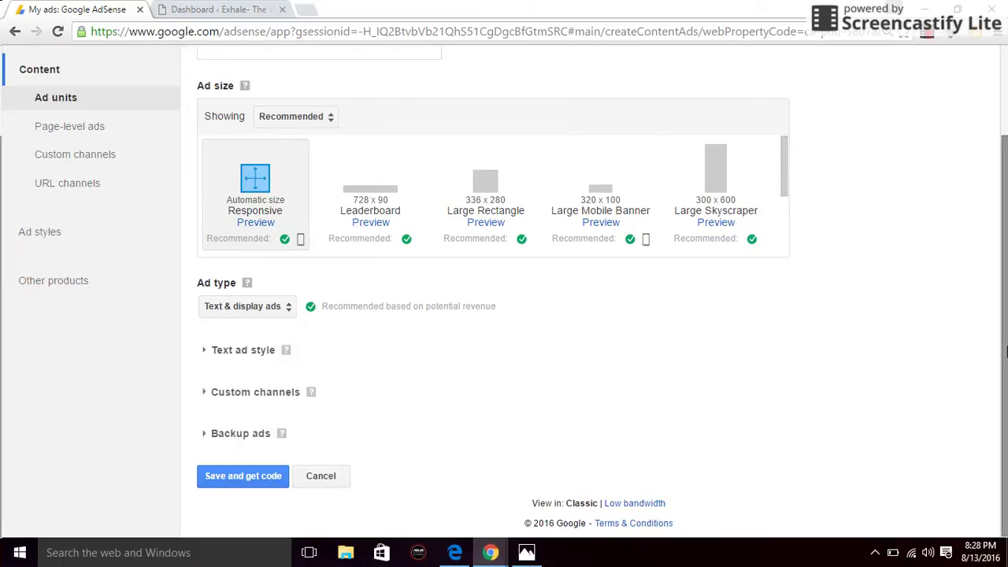
{"action": "left_click", "coordinate": [254, 359]}
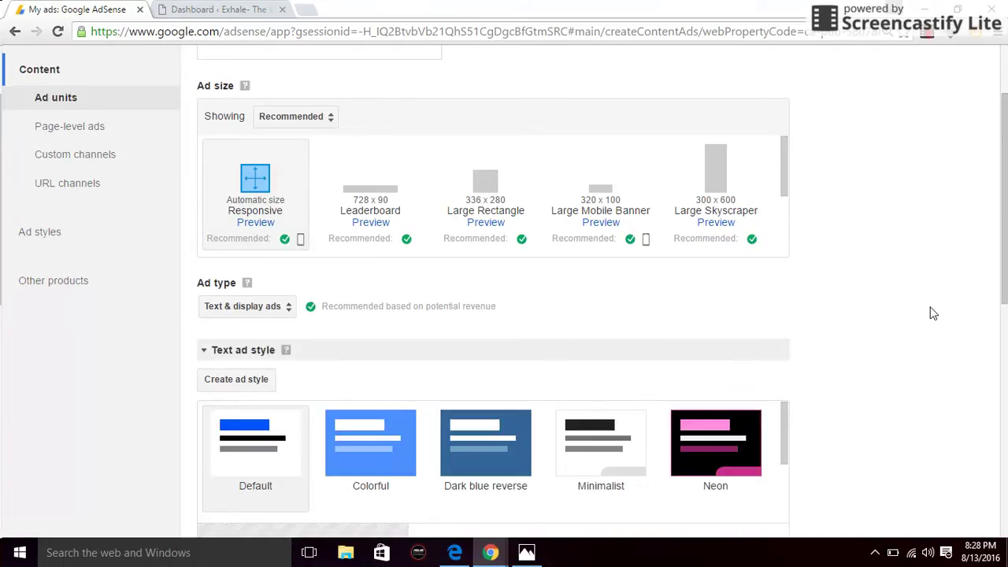
{"action": "scroll", "coordinate": [997, 285], "scroll_direction": "down", "scroll_amount": 2}
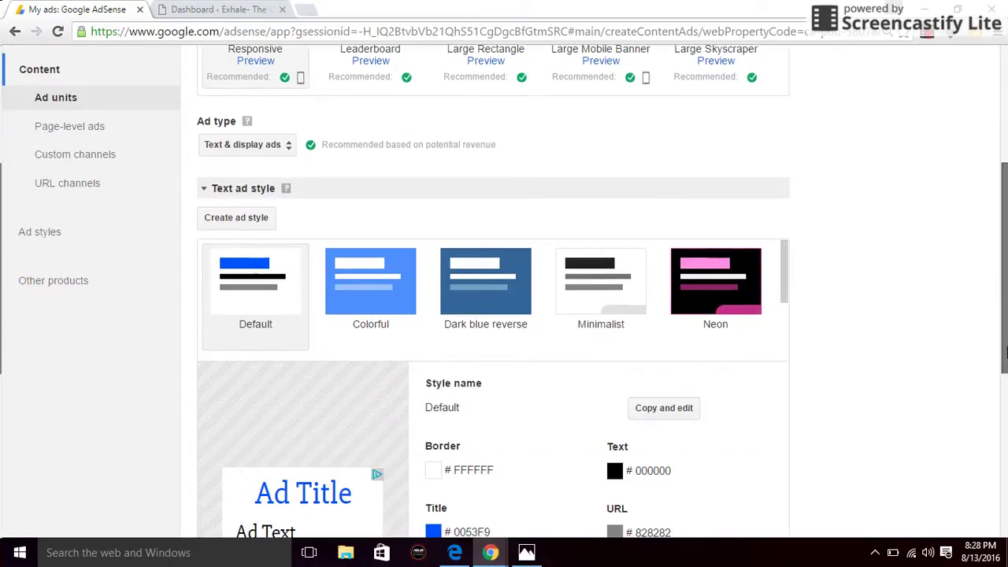
{"action": "left_click", "coordinate": [256, 325]}
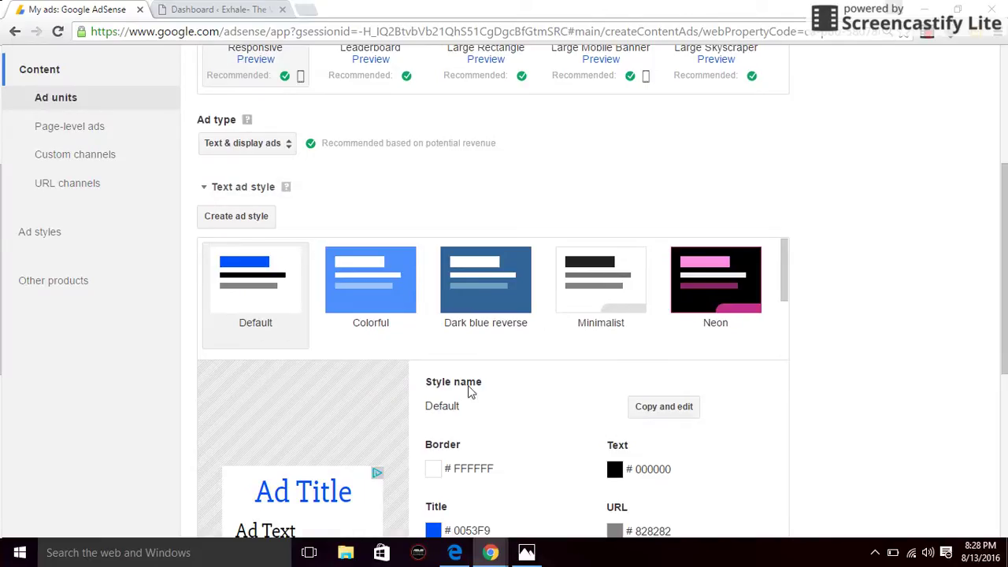
{"action": "mouse_move", "coordinate": [1003, 354]}
{"action": "left_mouse_down"}
{"action": "mouse_move", "coordinate": [1004, 396]}
{"action": "mouse_move", "coordinate": [1004, 311]}
{"action": "mouse_move", "coordinate": [1004, 334]}
{"action": "left_mouse_up"}
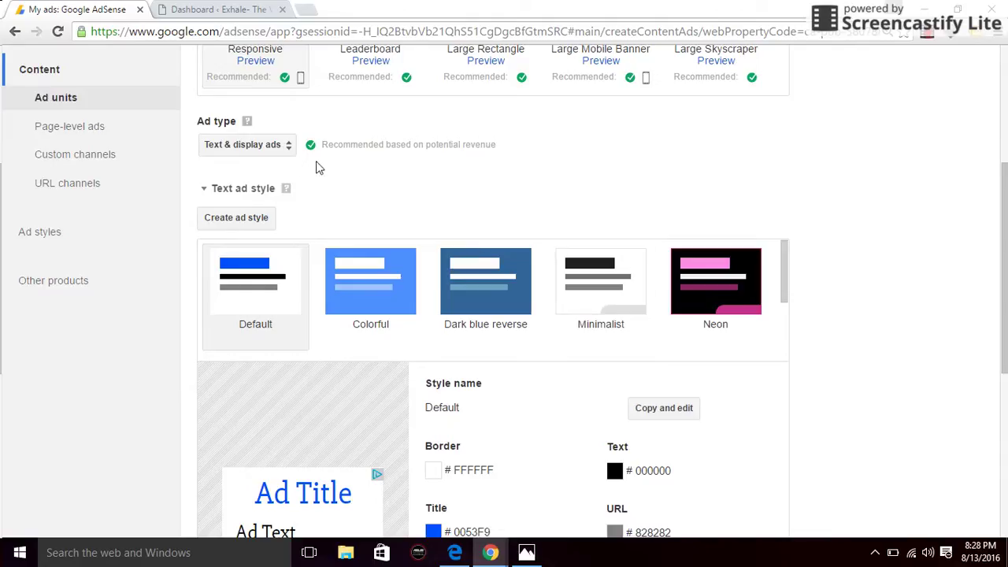
Keep Text & display ads as the ad type and leave custom channels unset
{"action": "left_click", "coordinate": [251, 149]}
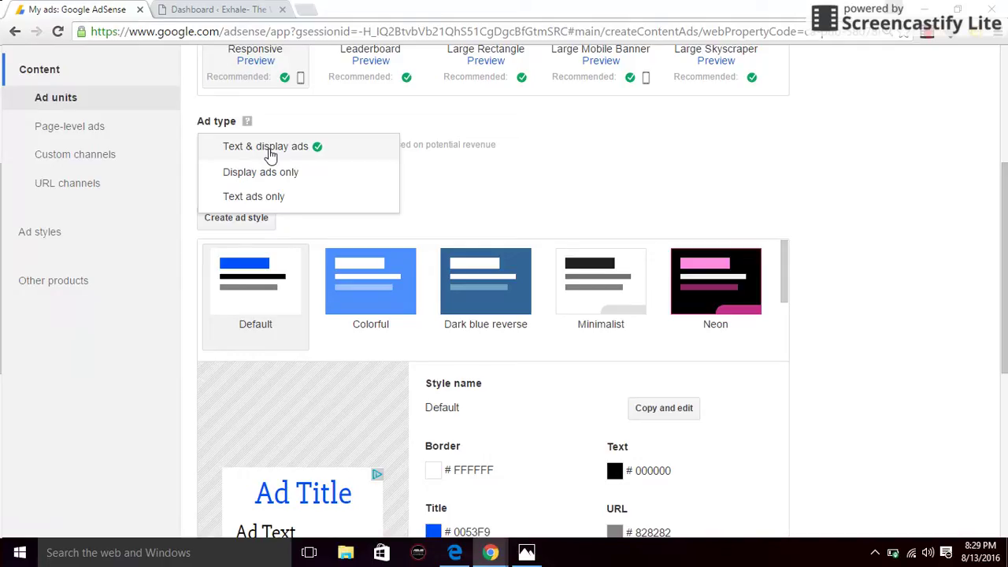
{"action": "left_click", "coordinate": [483, 170]}
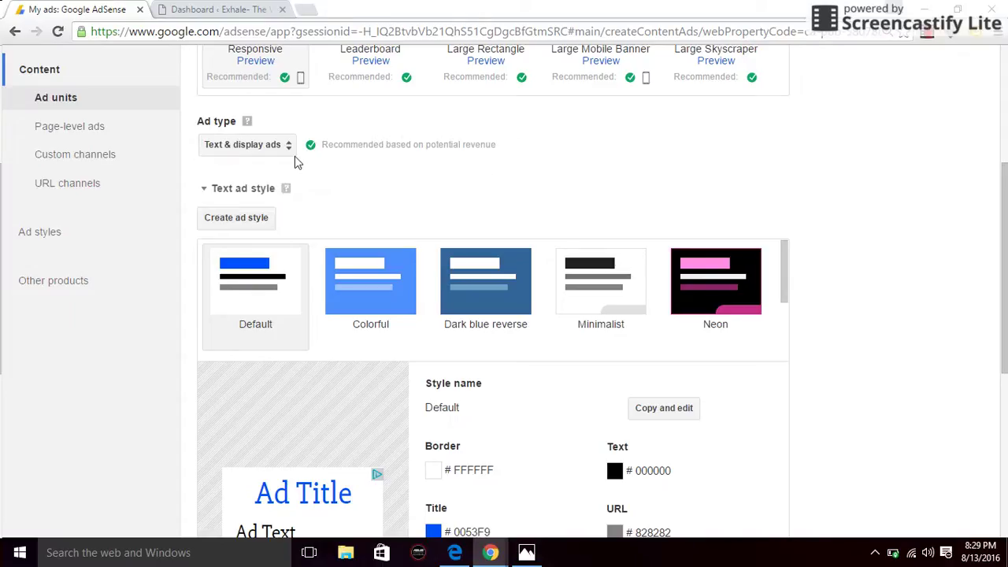
{"action": "left_click_drag", "start_coordinate": [1003, 185], "coordinate": [1004, 345]}
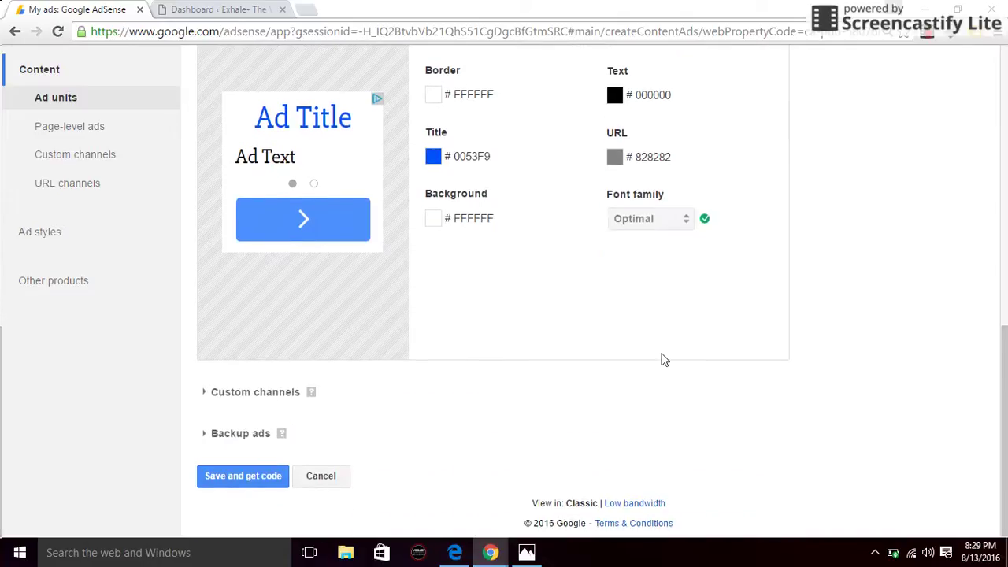
{"action": "left_click", "coordinate": [278, 398]}
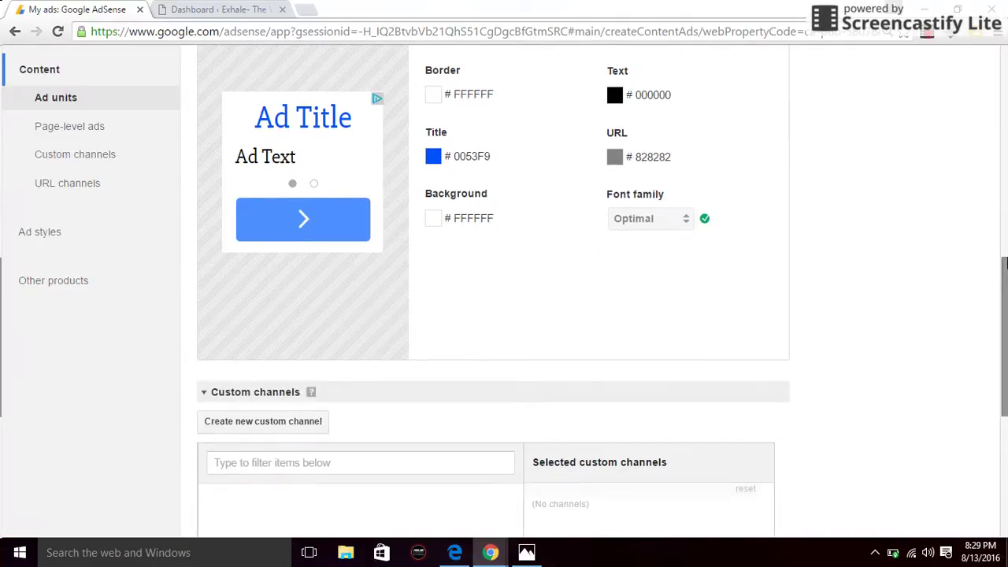
{"action": "left_click_drag", "start_coordinate": [1004, 279], "coordinate": [1004, 331]}
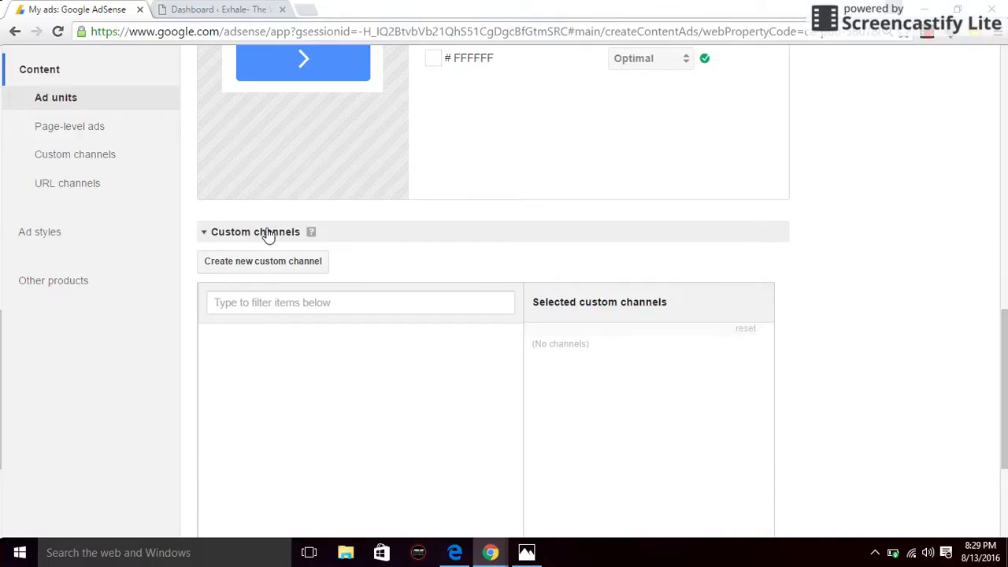
{"action": "left_click", "coordinate": [265, 232]}
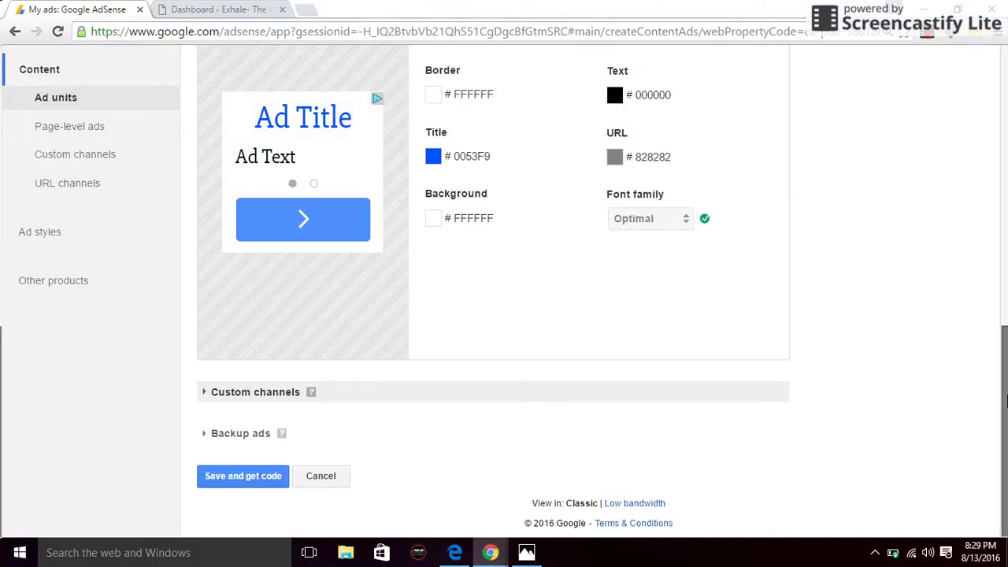
Name the ad unit 'Ad 7 Example' and save it to get its code
{"action": "left_click", "coordinate": [256, 478]}
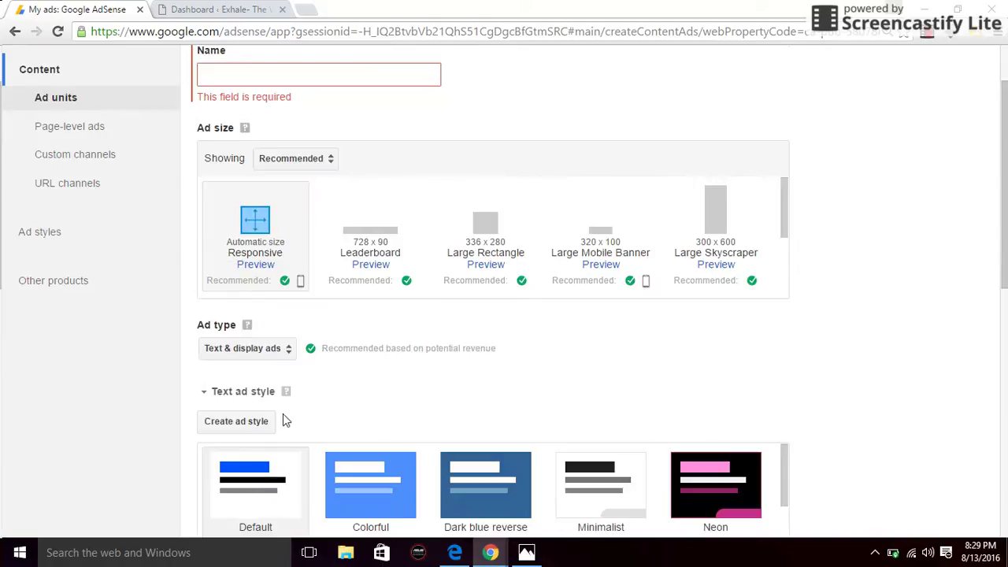
{"action": "left_click", "coordinate": [235, 77]}
{"action": "type", "text": "Ad 7"}
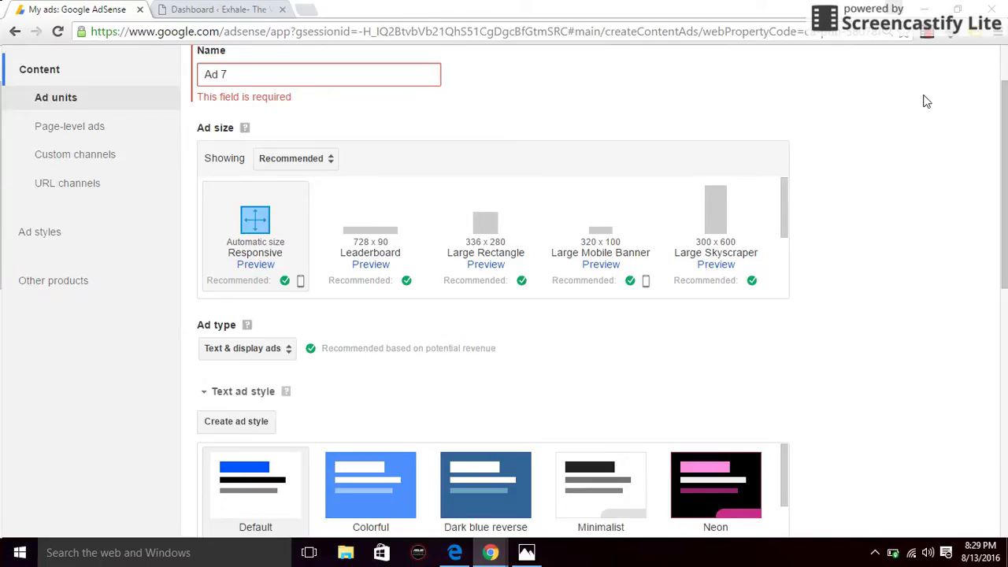
{"action": "type", "text": " Example"}
{"action": "scroll", "coordinate": [1006, 110], "scroll_direction": "down", "scroll_amount": 3}
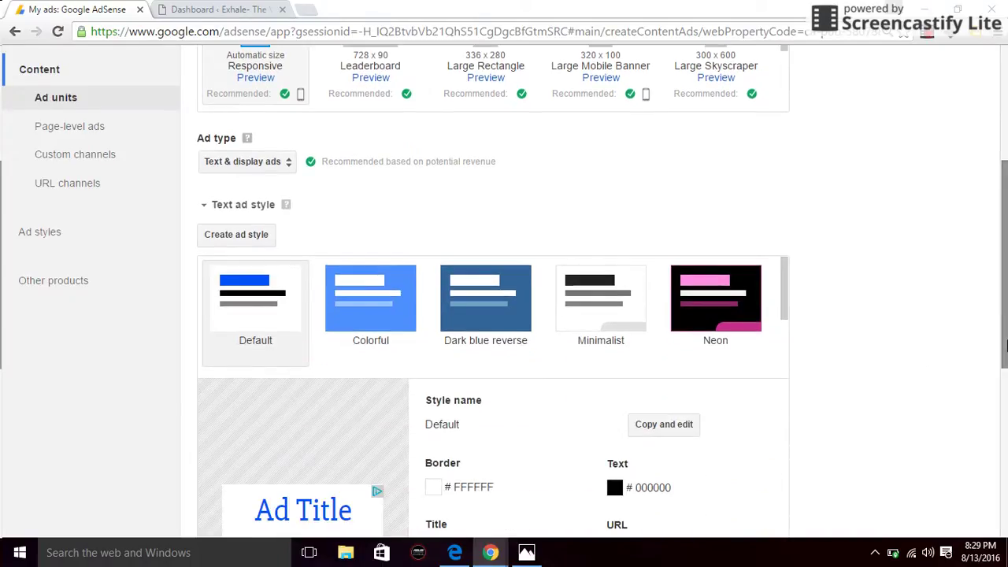
{"action": "scroll", "coordinate": [1005, 346], "scroll_direction": "down", "scroll_amount": 4}
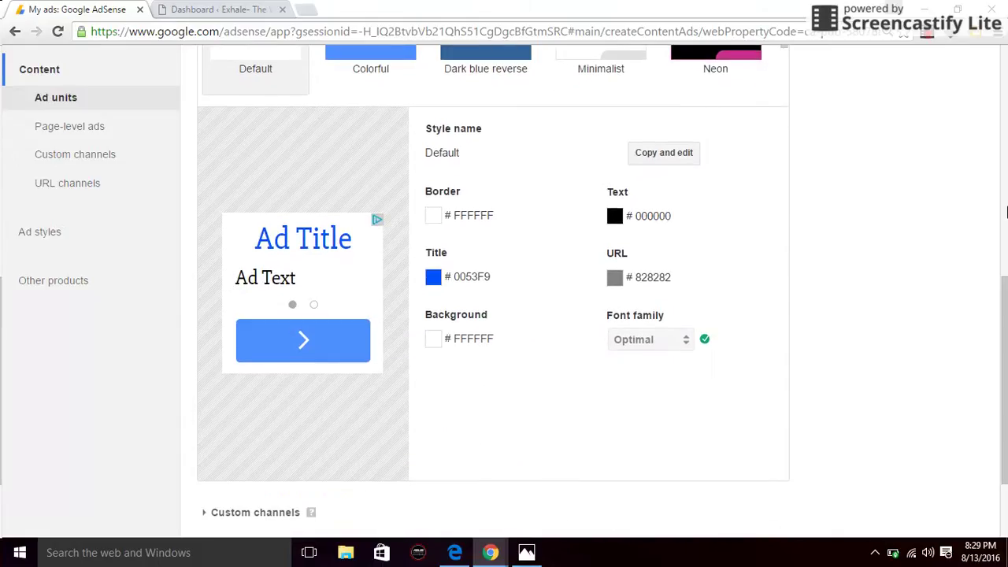
{"action": "scroll", "coordinate": [1006, 277], "scroll_direction": "down", "scroll_amount": 2}
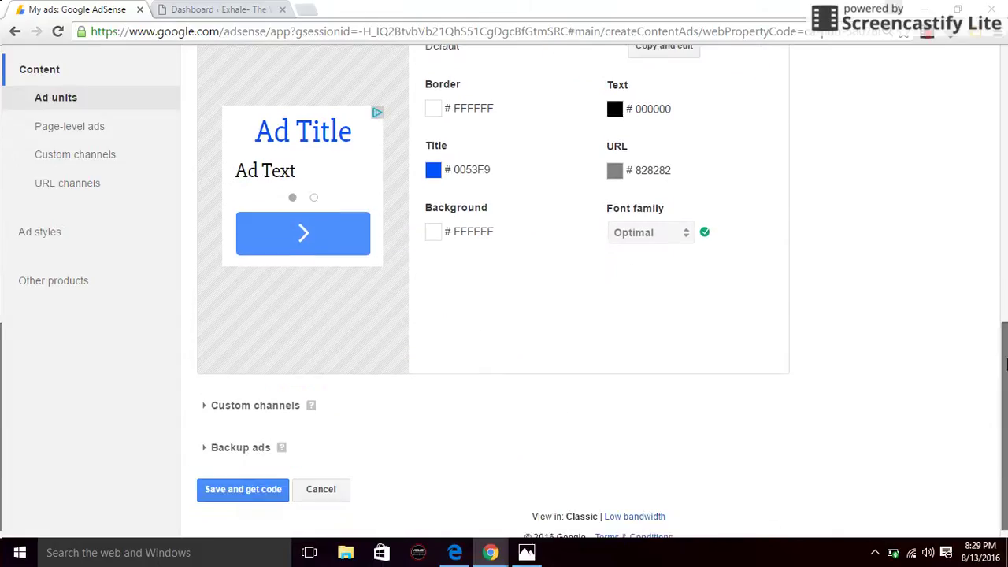
{"action": "left_click", "coordinate": [254, 477]}
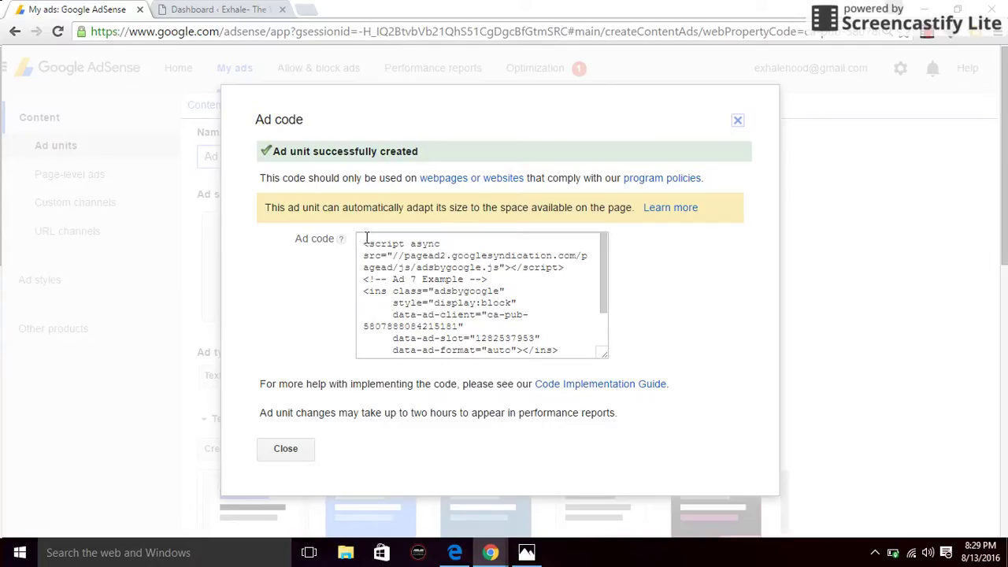
Select the full 'Ad 7 Example' script through the closing </script> tag
{"action": "left_click_drag", "start_coordinate": [364, 240], "coordinate": [574, 358]}
{"action": "key", "text": "ctrl+c"}
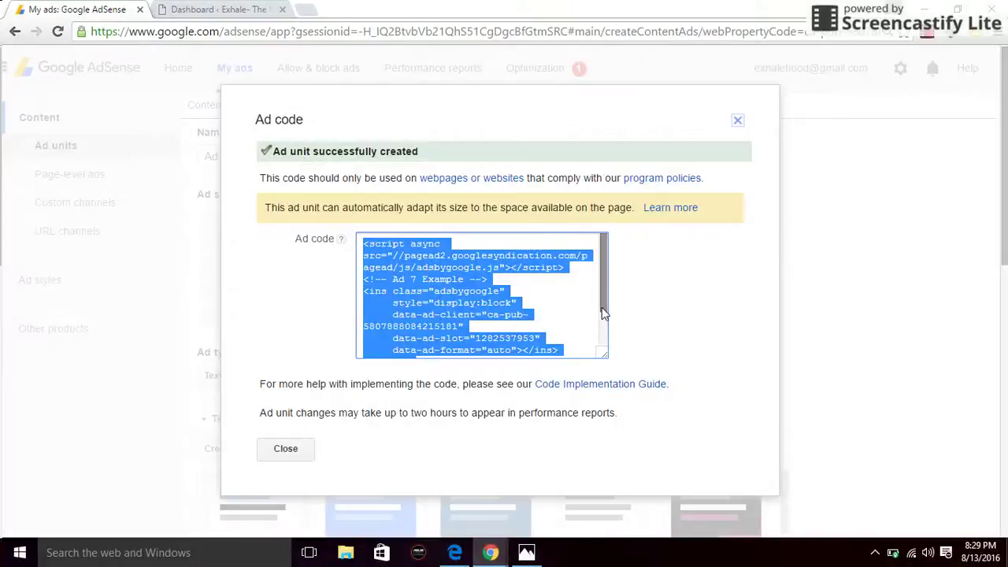
{"action": "left_click_drag", "start_coordinate": [602, 307], "coordinate": [610, 356]}
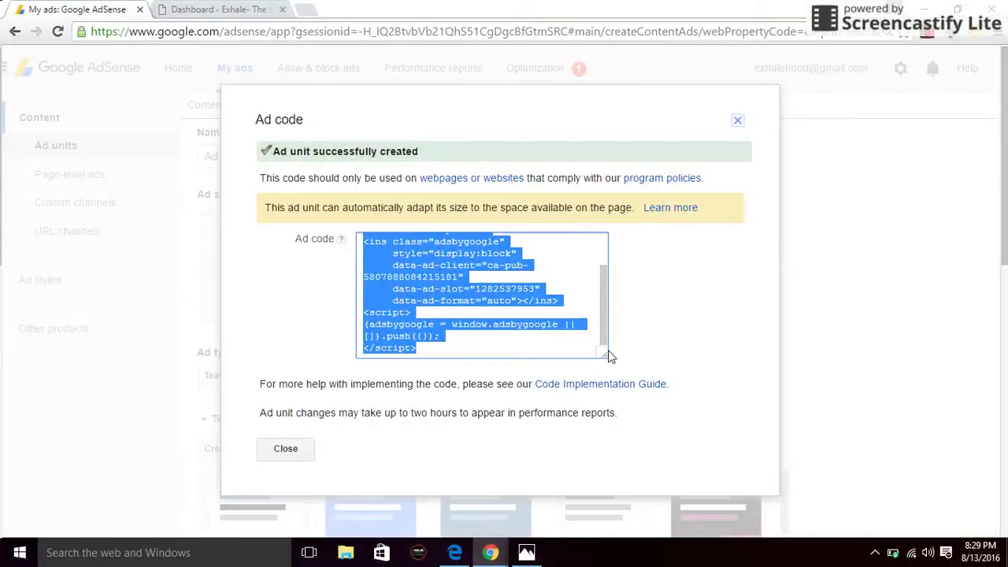
In WordPress Appearance > Widgets, add a Text widget to the Sidebar
{"action": "left_click", "coordinate": [236, 11]}
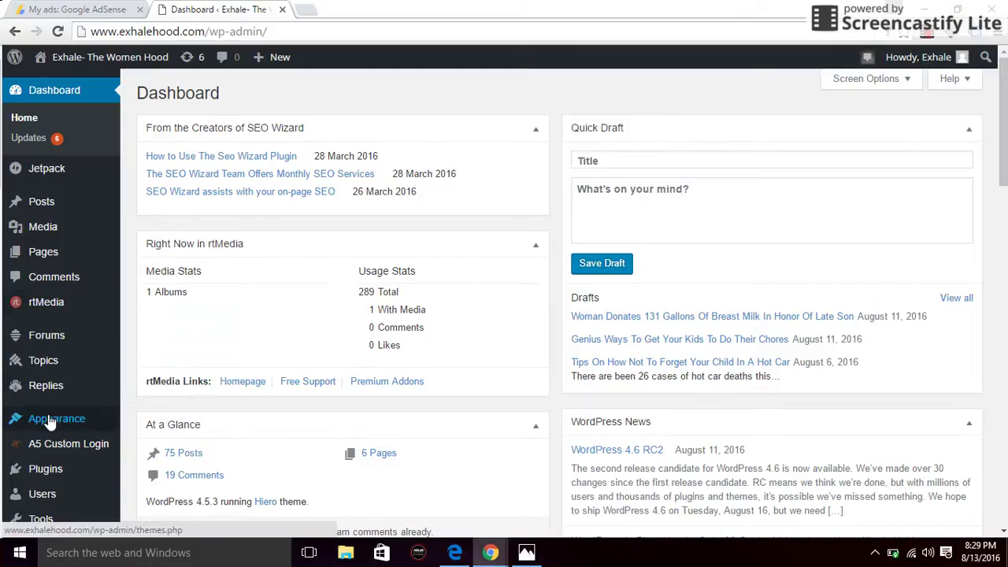
{"action": "mouse_move", "coordinate": [56, 418]}
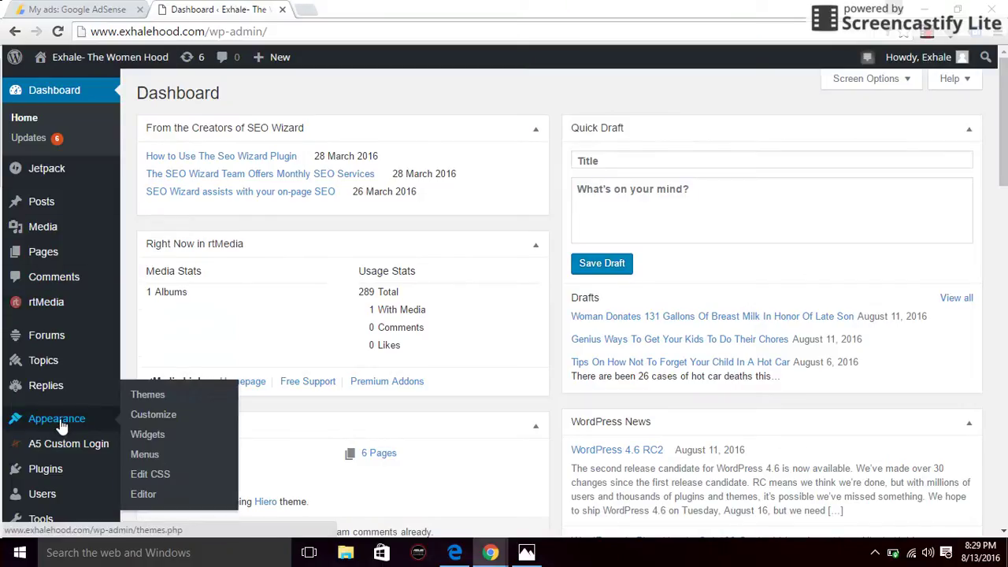
{"action": "left_click", "coordinate": [147, 441]}
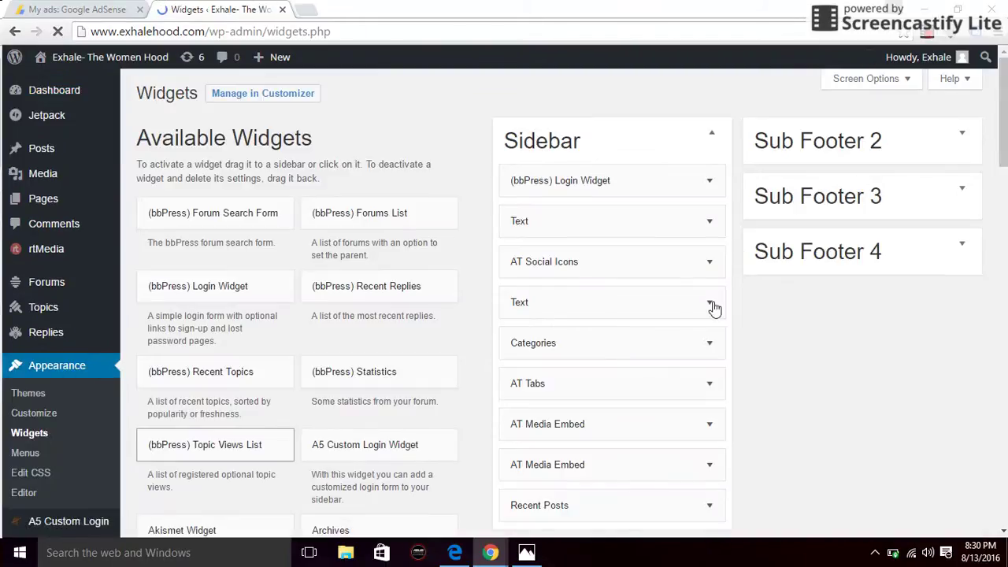
{"action": "left_click_drag", "start_coordinate": [1004, 165], "coordinate": [1005, 400]}
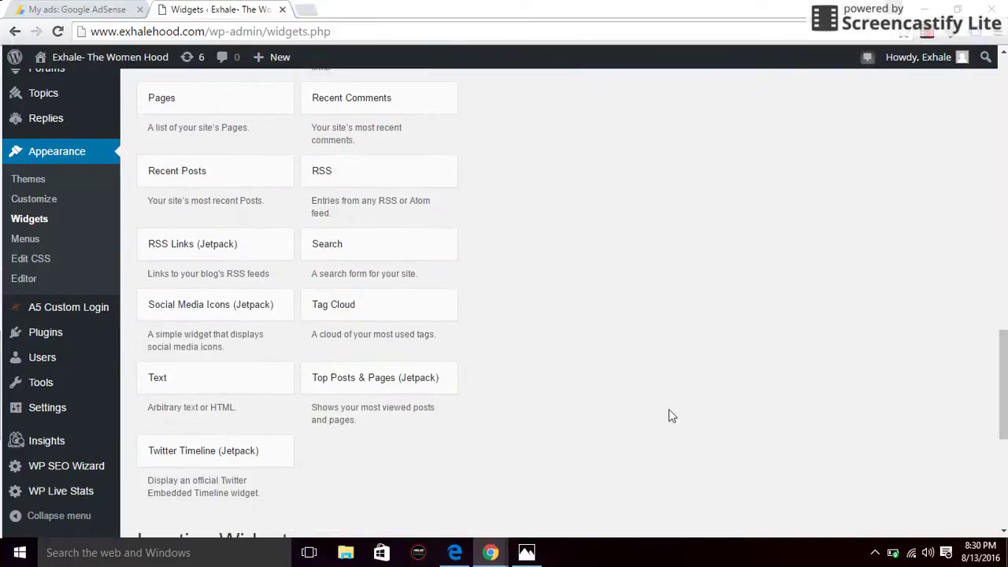
{"action": "left_click", "coordinate": [227, 387]}
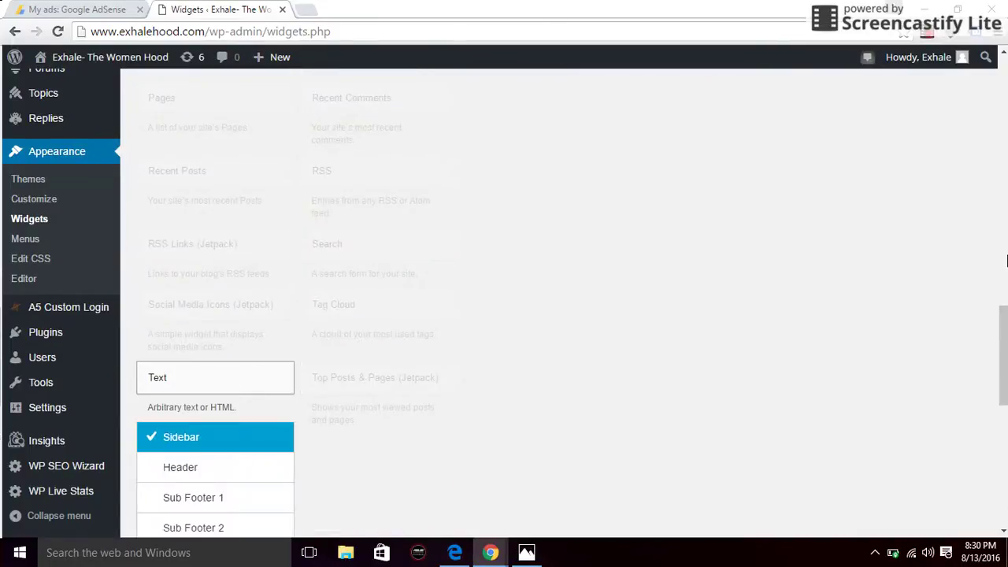
{"action": "left_click_drag", "start_coordinate": [1003, 346], "coordinate": [1003, 405]}
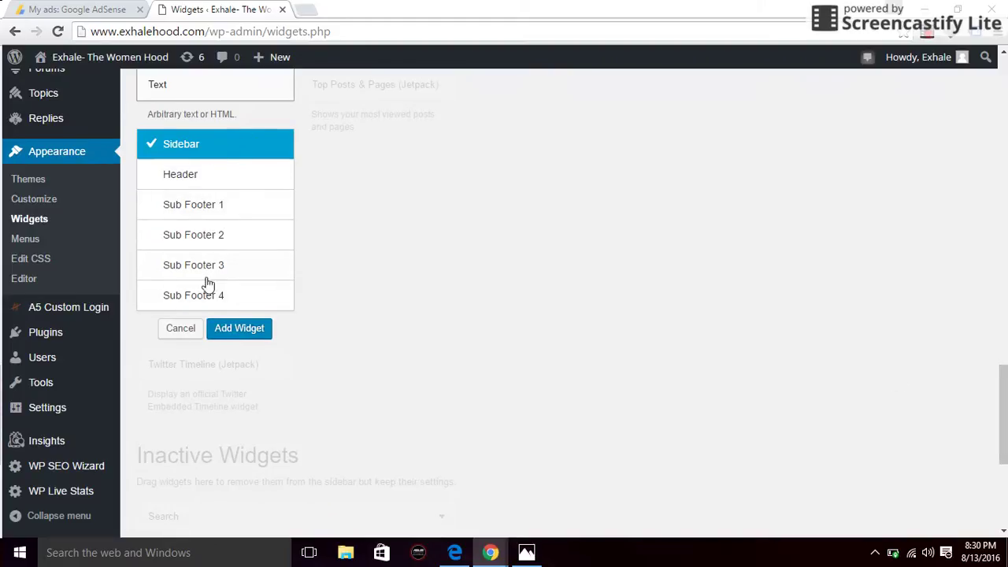
{"action": "left_click", "coordinate": [241, 328]}
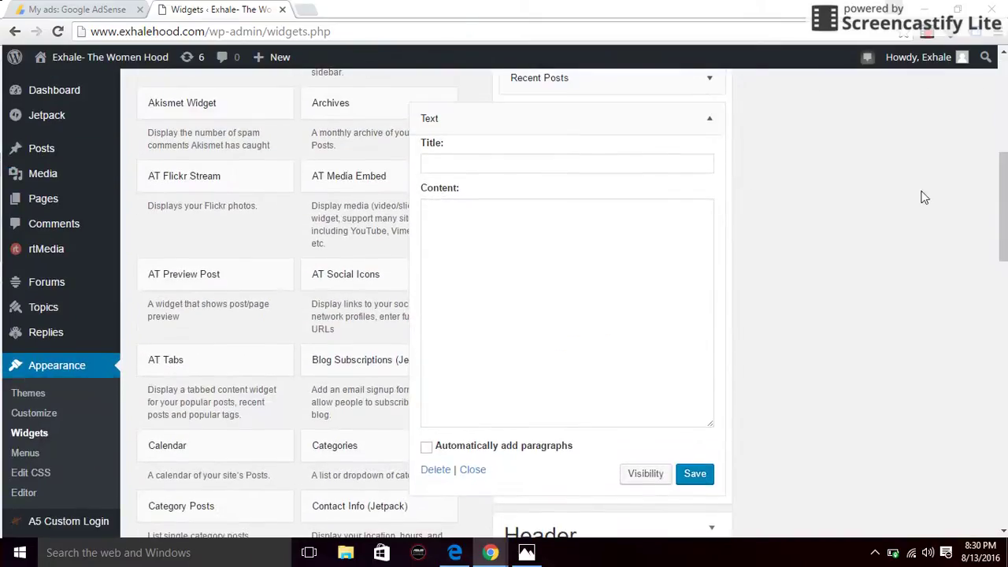
Paste the AdSense ad code into the Text widget's Content, then delete the widget
{"action": "left_click", "coordinate": [651, 222]}
{"action": "key", "text": "ctrl+v"}
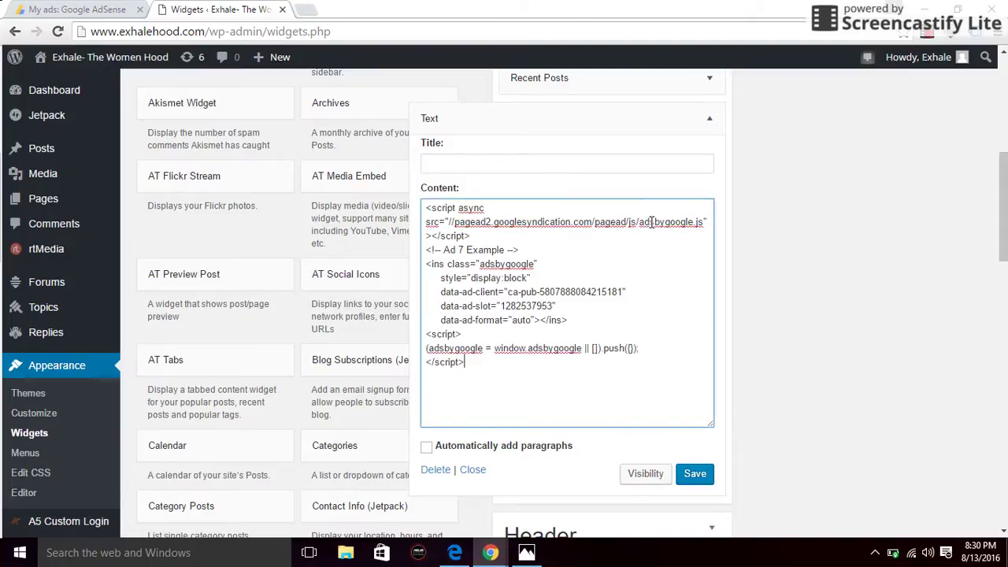
{"action": "left_click", "coordinate": [519, 158]}
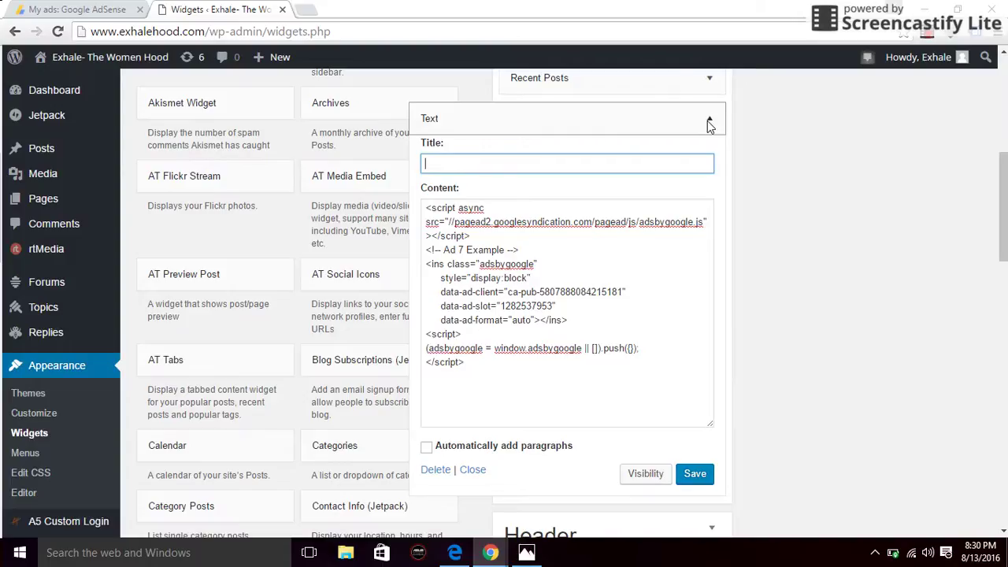
{"action": "left_click", "coordinate": [433, 471]}
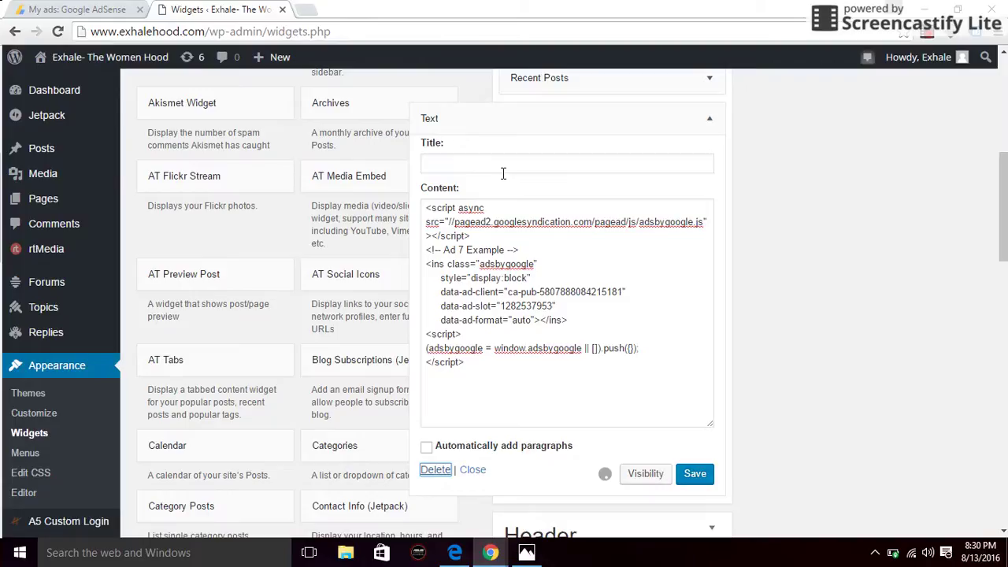
Visit the live site from the admin bar and view the ad in its sidebar
{"action": "mouse_move", "coordinate": [78, 63]}
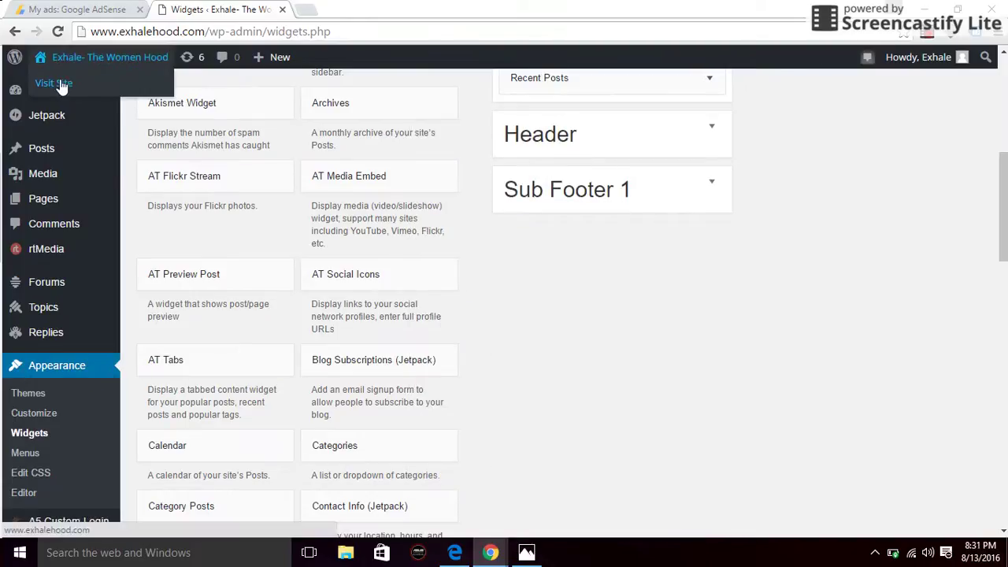
{"action": "left_click", "coordinate": [61, 84]}
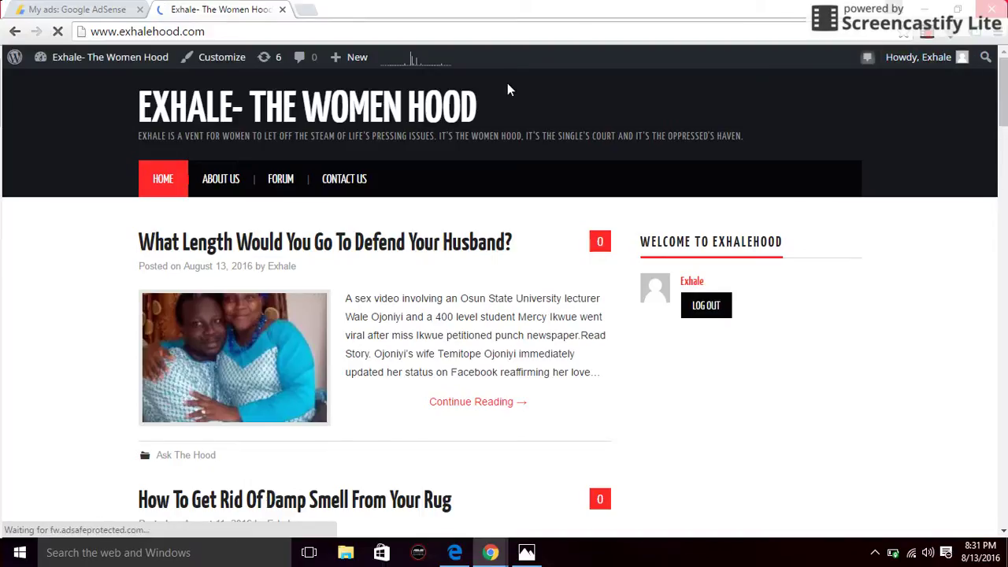
{"action": "mouse_move", "coordinate": [937, 61]}
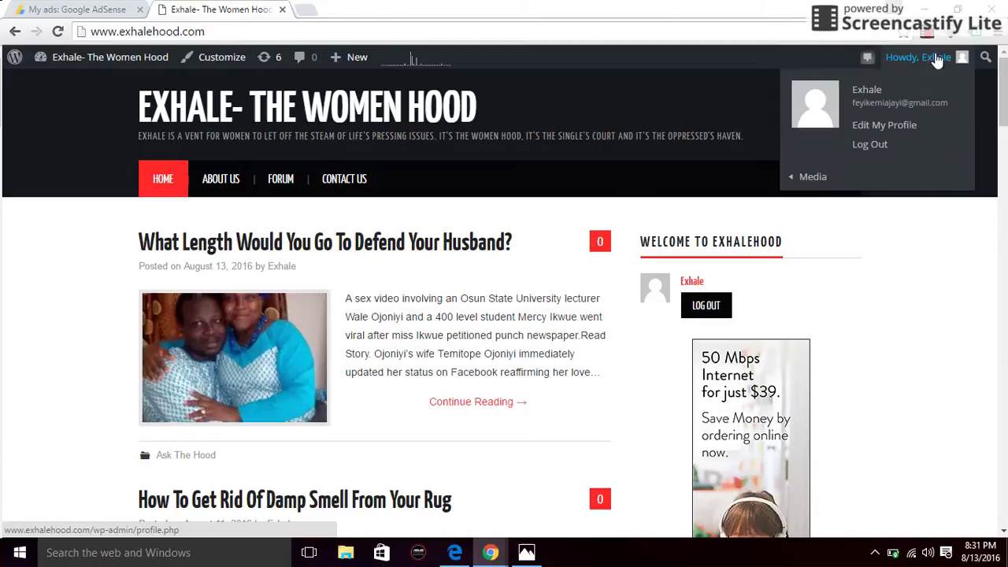